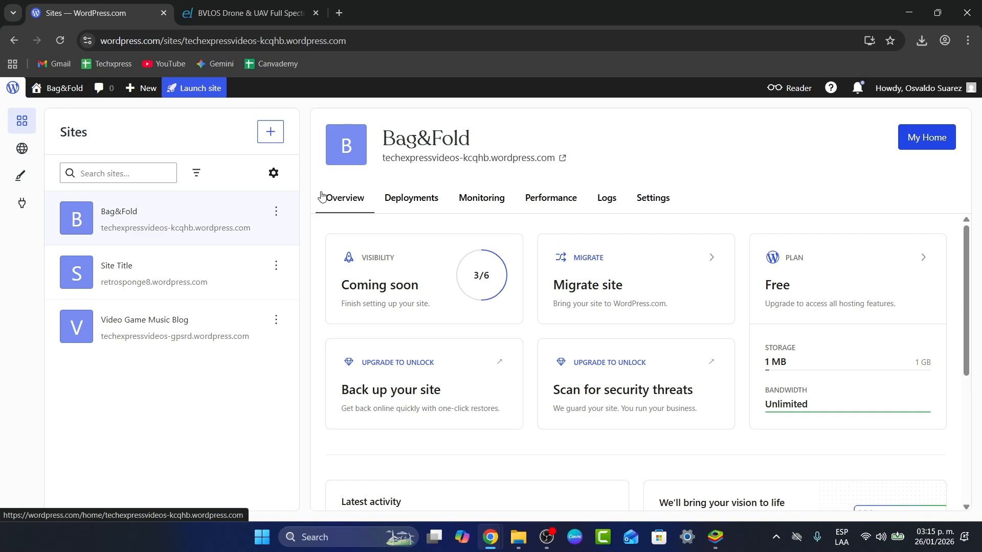
Step: Open the home page of the Bag&Fold site in the WordPress site editor
{"action": "left_click", "coordinate": [927, 141]}
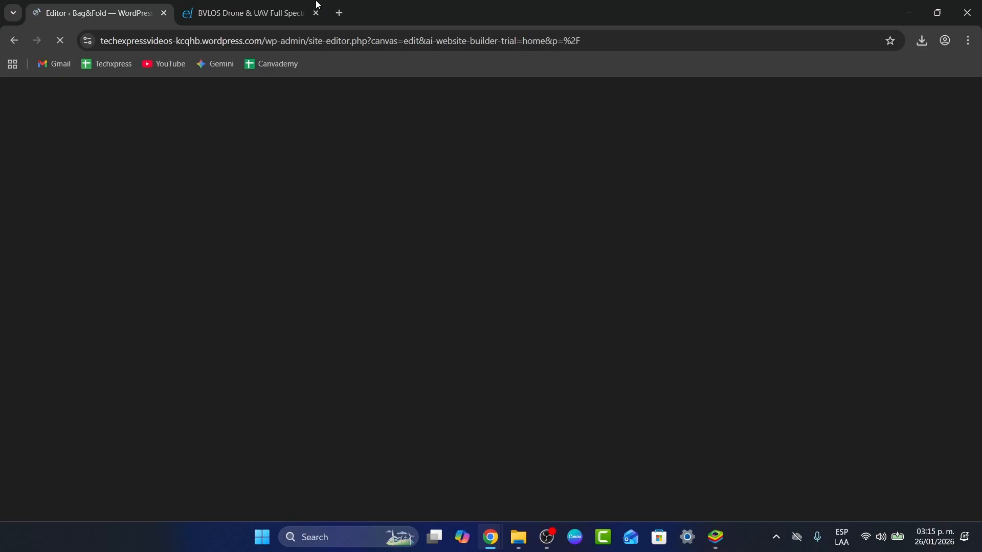
Step: In the other browser tab, return from the Elsight page to the Google results and open the Elfsight website widgets site
{"action": "left_click", "coordinate": [271, 10]}
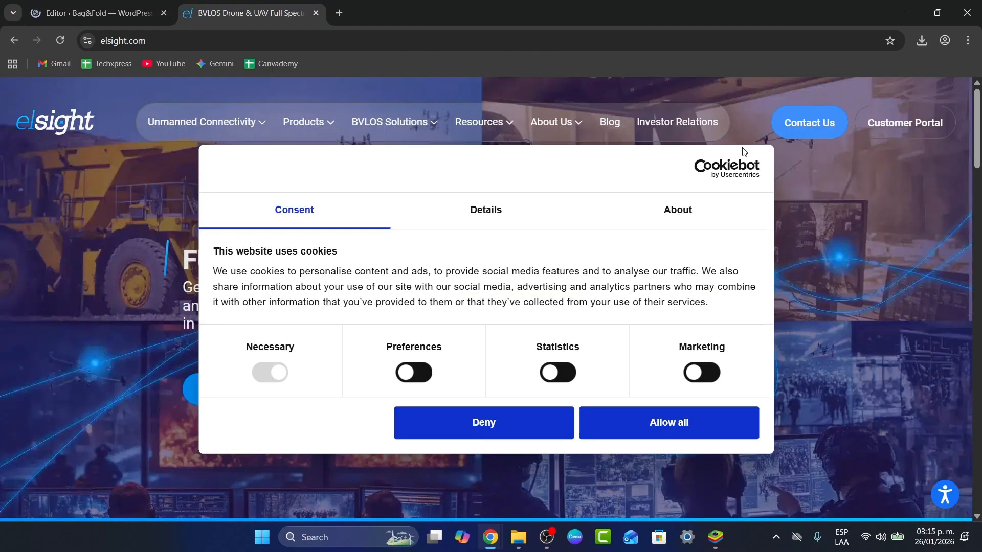
{"action": "scroll", "coordinate": [838, 247], "scroll_direction": "down", "scroll_amount": 1}
{"action": "scroll", "coordinate": [839, 246], "scroll_direction": "down", "scroll_amount": 3}
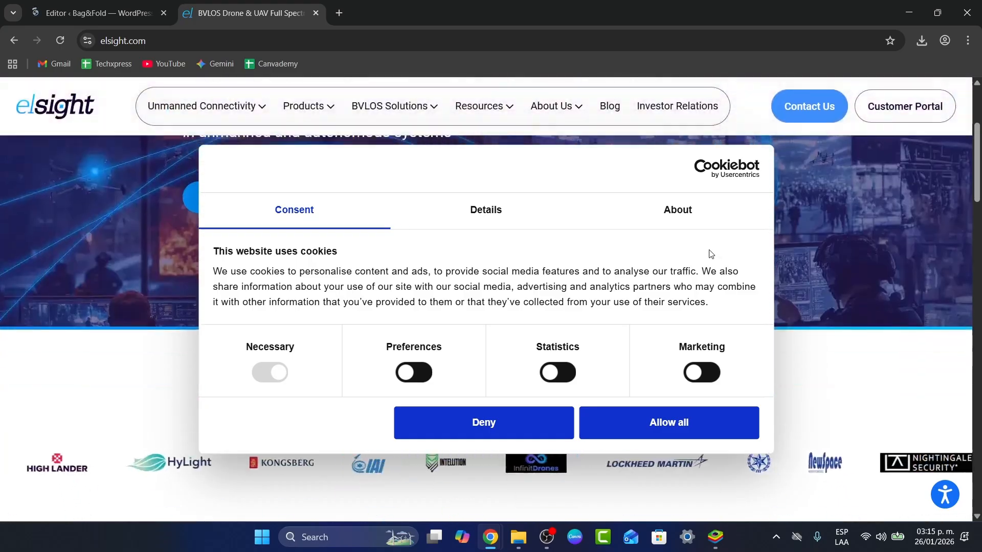
{"action": "scroll", "coordinate": [708, 254], "scroll_direction": "up", "scroll_amount": 4}
{"action": "left_click", "coordinate": [13, 40]}
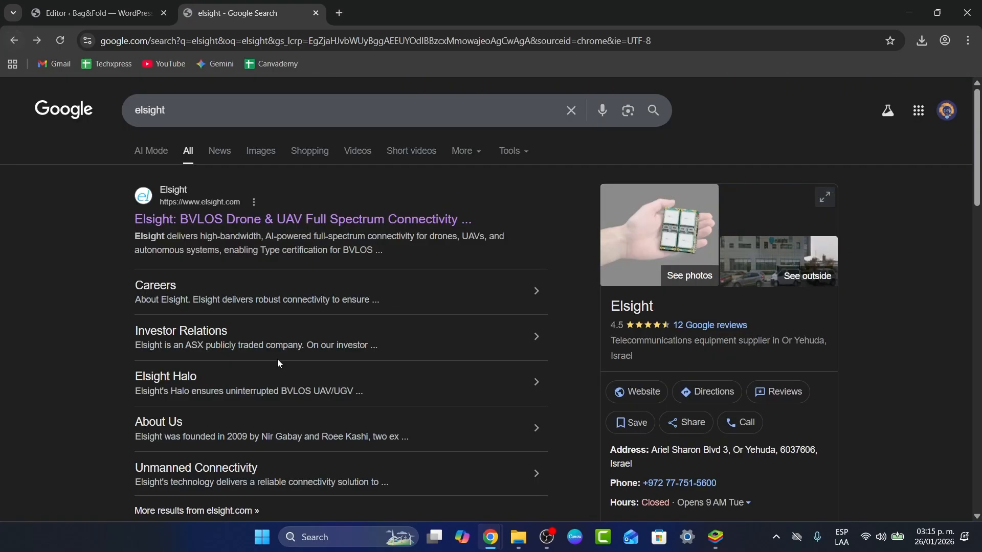
{"action": "scroll", "coordinate": [279, 362], "scroll_direction": "down", "scroll_amount": 5}
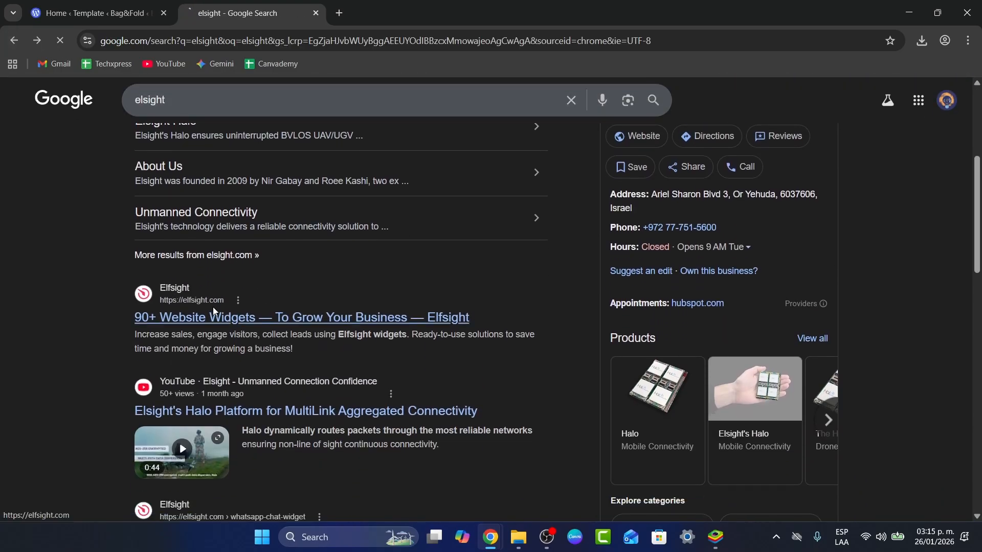
{"action": "left_click", "coordinate": [213, 307]}
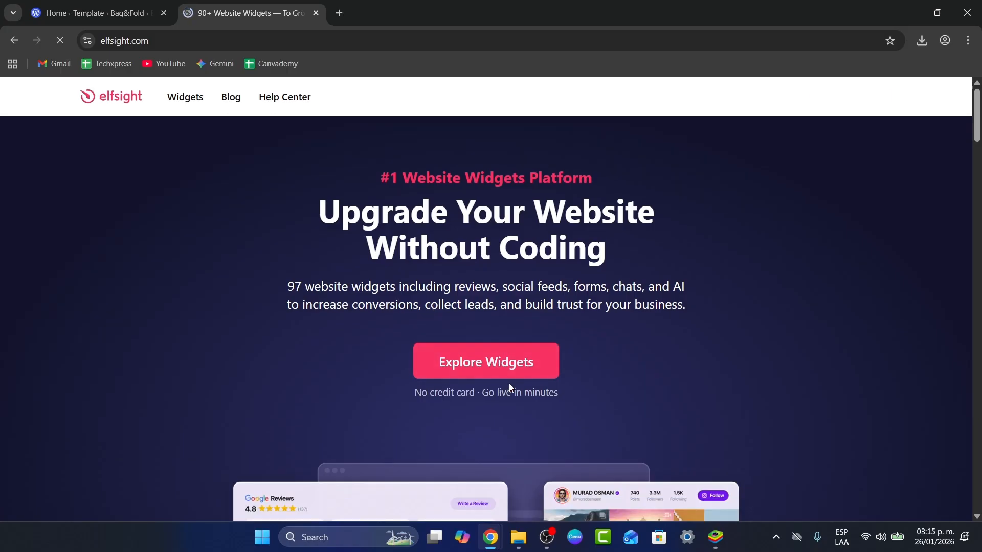
{"action": "scroll", "coordinate": [513, 365], "scroll_direction": "down", "scroll_amount": 5}
{"action": "scroll", "coordinate": [513, 365], "scroll_direction": "up", "scroll_amount": 1}
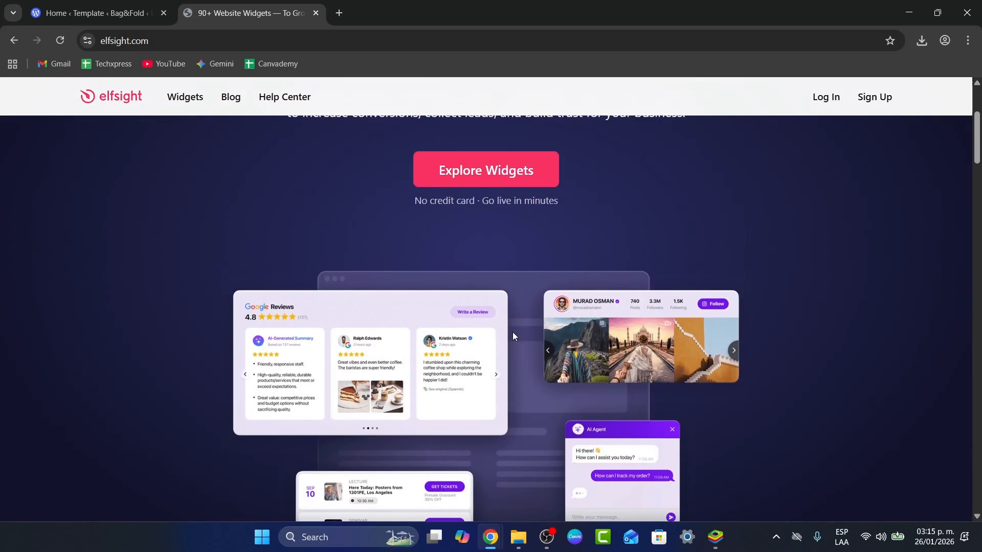
Step: Log into Elfsight with the first listed Google account and dismiss the Getting Started checklist
{"action": "left_click", "coordinate": [834, 97]}
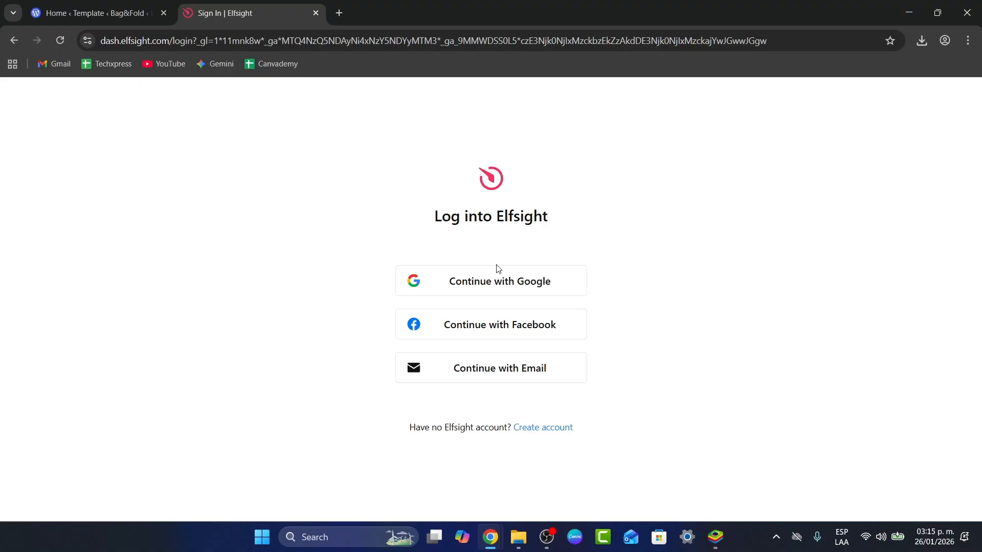
{"action": "left_click", "coordinate": [496, 278]}
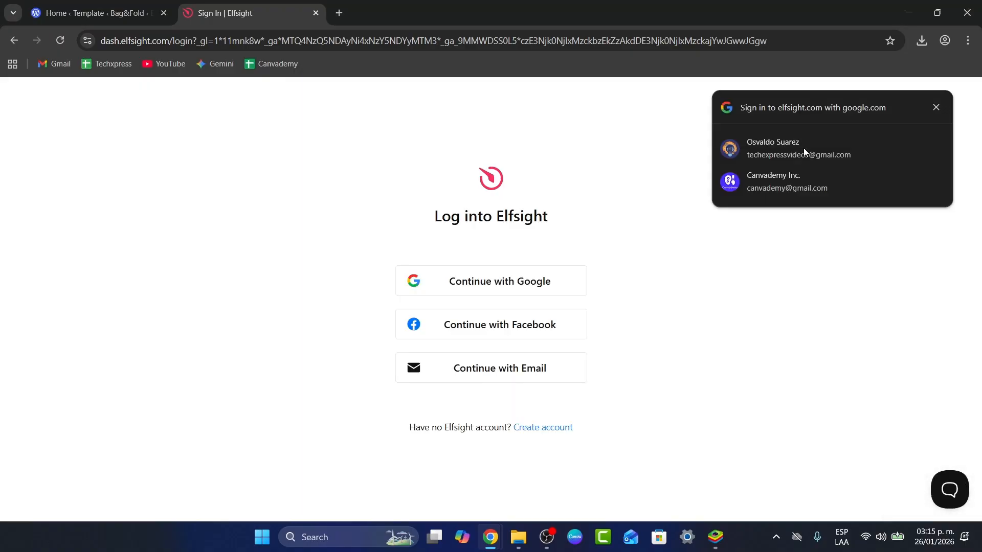
{"action": "left_click", "coordinate": [802, 155]}
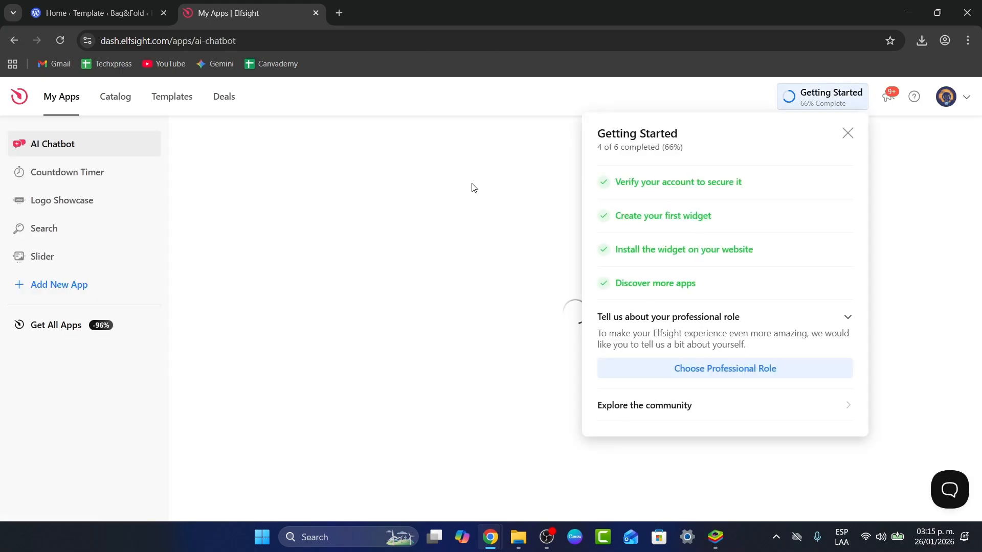
{"action": "left_click", "coordinate": [838, 134]}
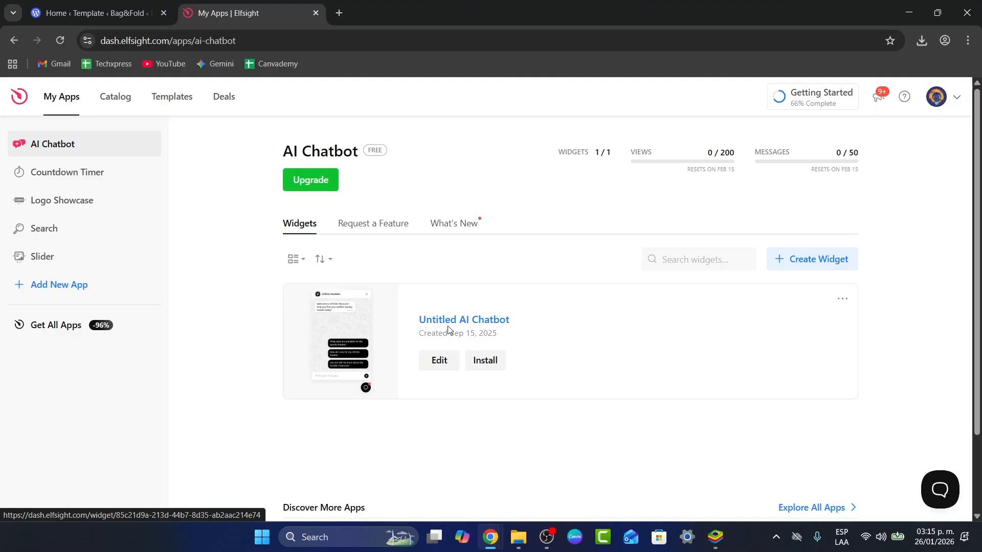
Step: Open the installation options of the Untitled AI Chatbot widget and copy its embed code
{"action": "left_click", "coordinate": [495, 358]}
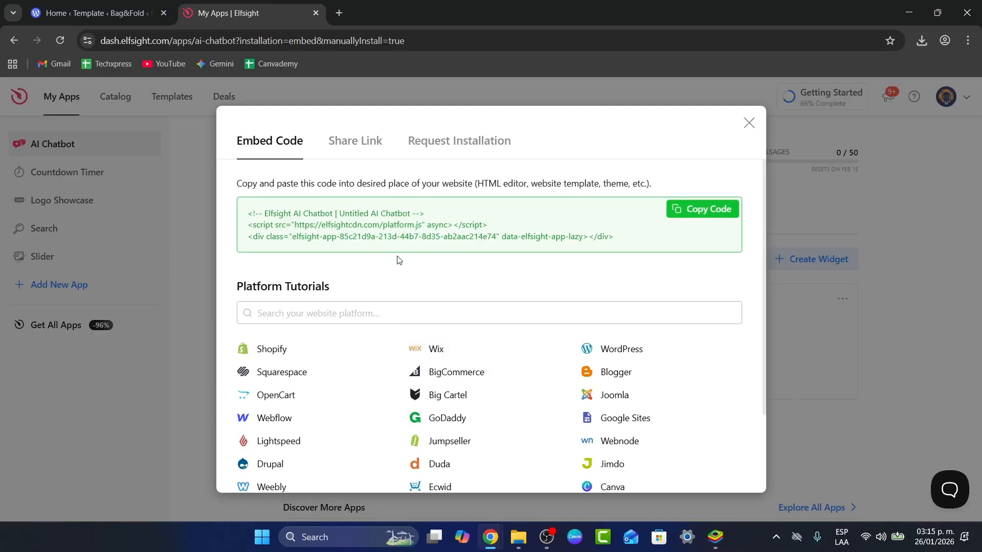
{"action": "left_click_drag", "start_coordinate": [267, 213], "coordinate": [516, 238]}
{"action": "left_click", "coordinate": [688, 209]}
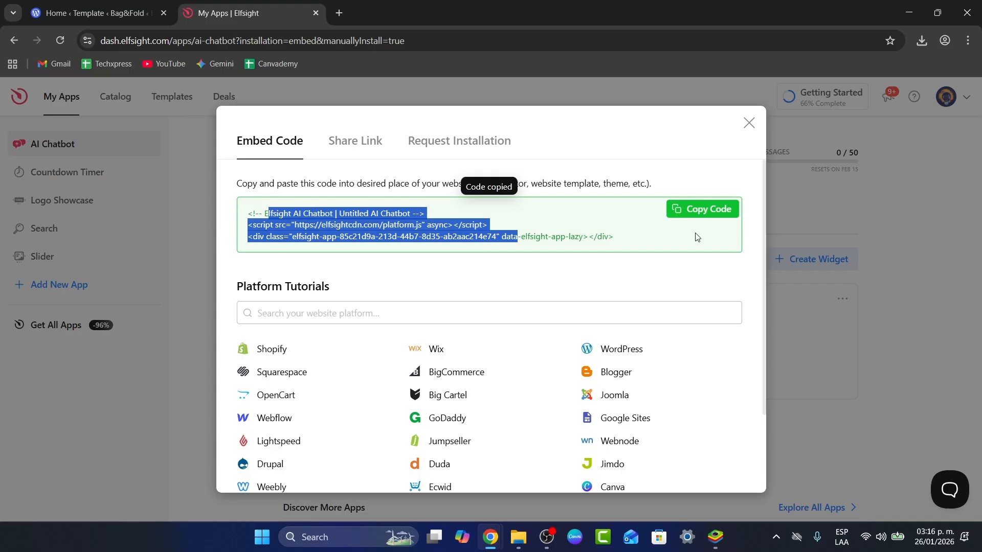
{"action": "left_click", "coordinate": [636, 293]}
{"action": "left_click", "coordinate": [682, 213]}
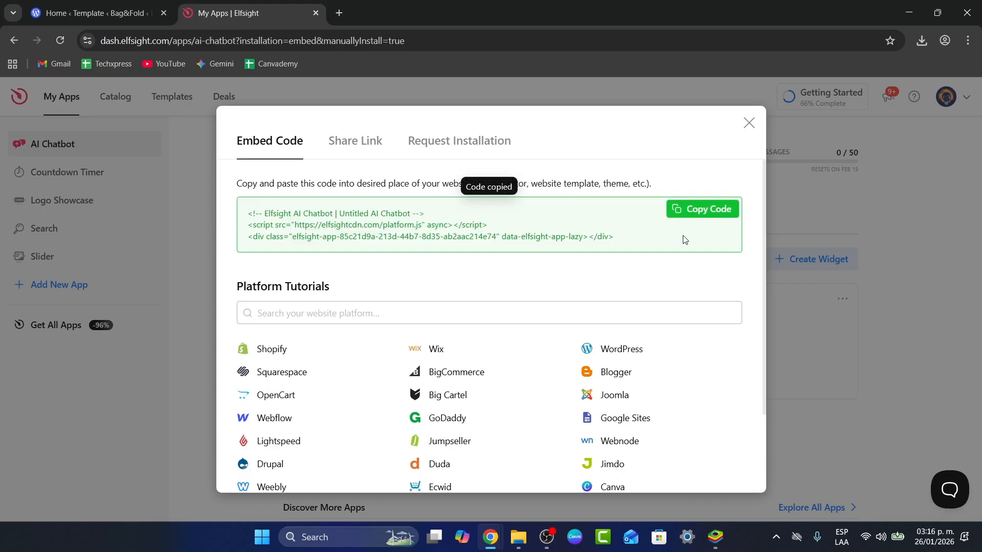
Step: Switch back to the WordPress site editor and close the upgrade offer and the AI assistant
{"action": "left_click", "coordinate": [97, 12]}
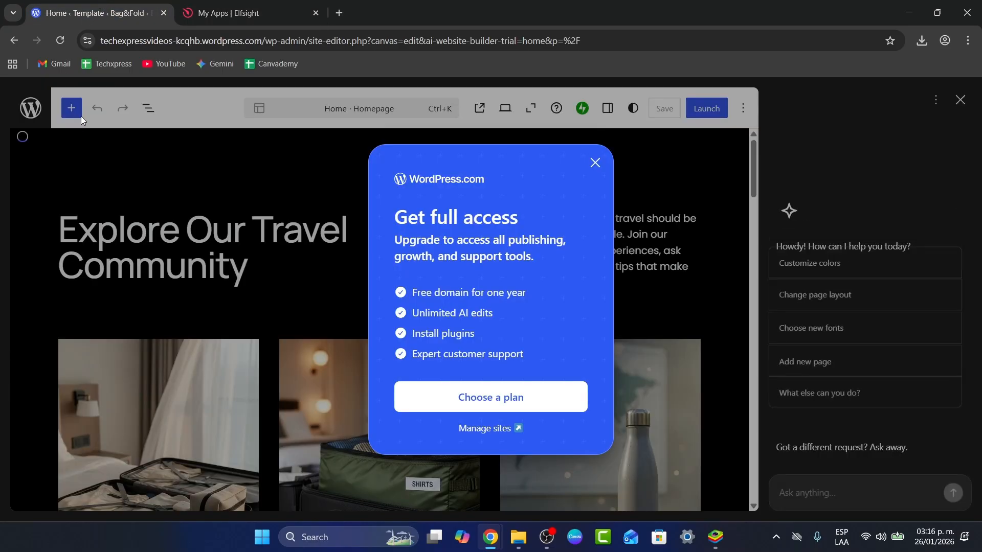
{"action": "left_click", "coordinate": [595, 162]}
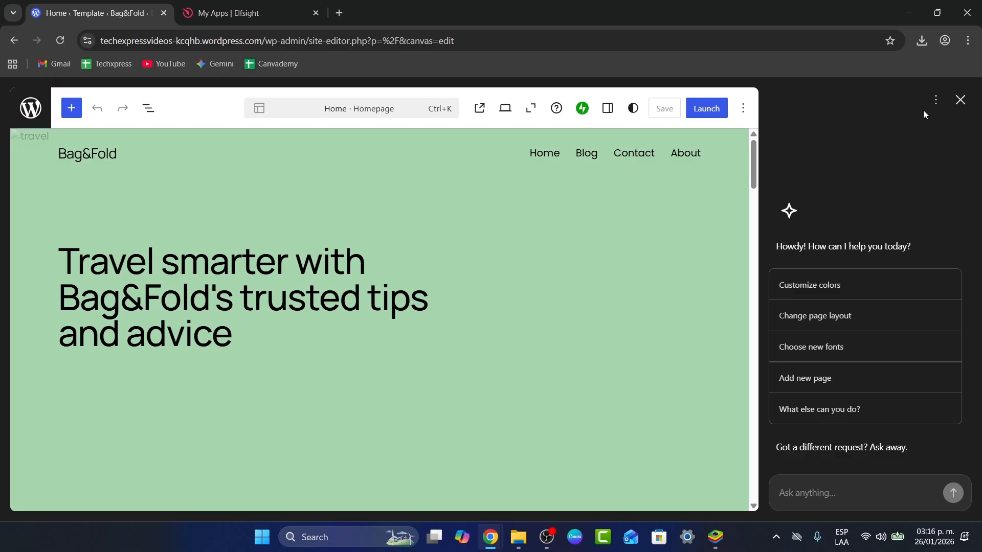
{"action": "left_click", "coordinate": [960, 100]}
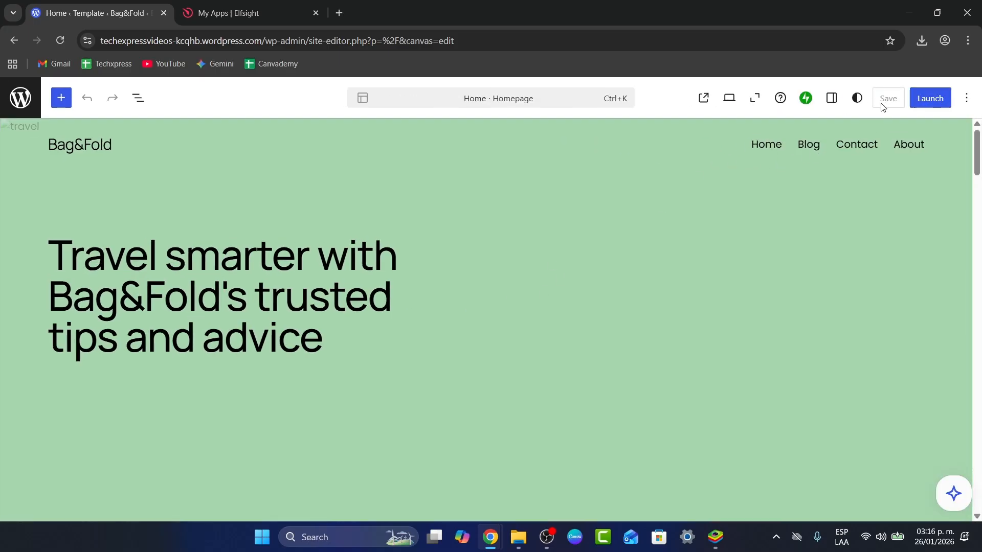
Step: Search the blocks for "html" and insert a Custom HTML block into the hero section below its heading
{"action": "left_click", "coordinate": [786, 228]}
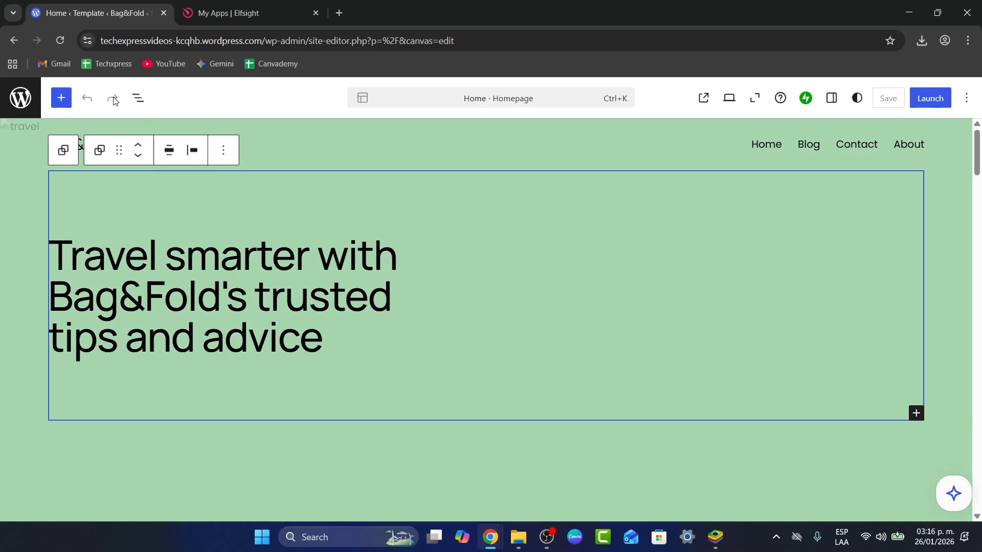
{"action": "left_click", "coordinate": [60, 98]}
{"action": "left_click", "coordinate": [107, 164]}
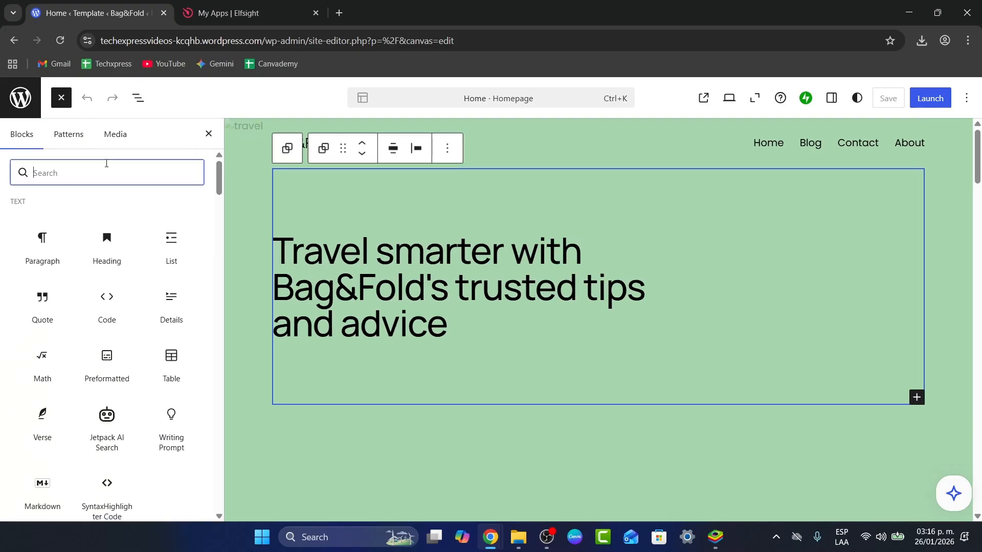
{"action": "type", "text": "html"}
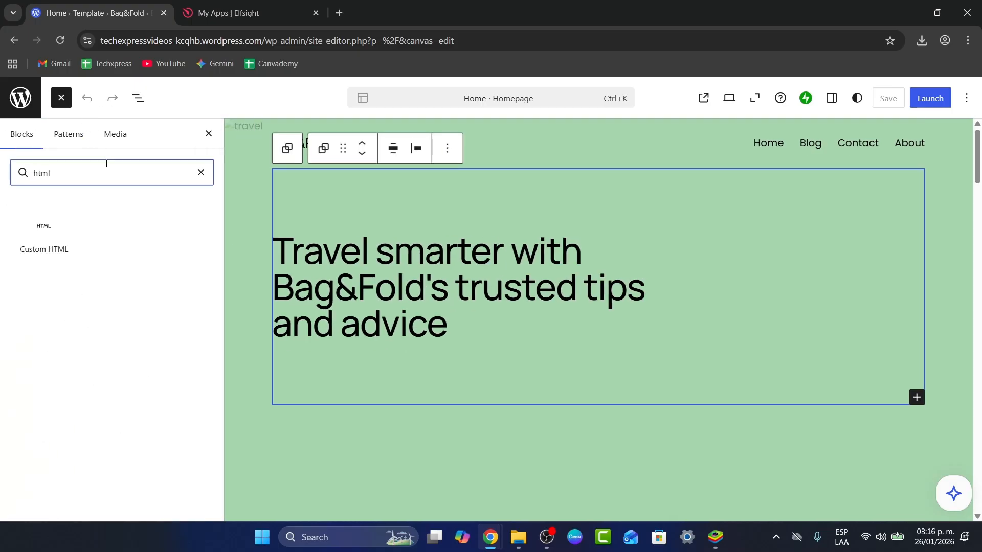
{"action": "left_click", "coordinate": [44, 232]}
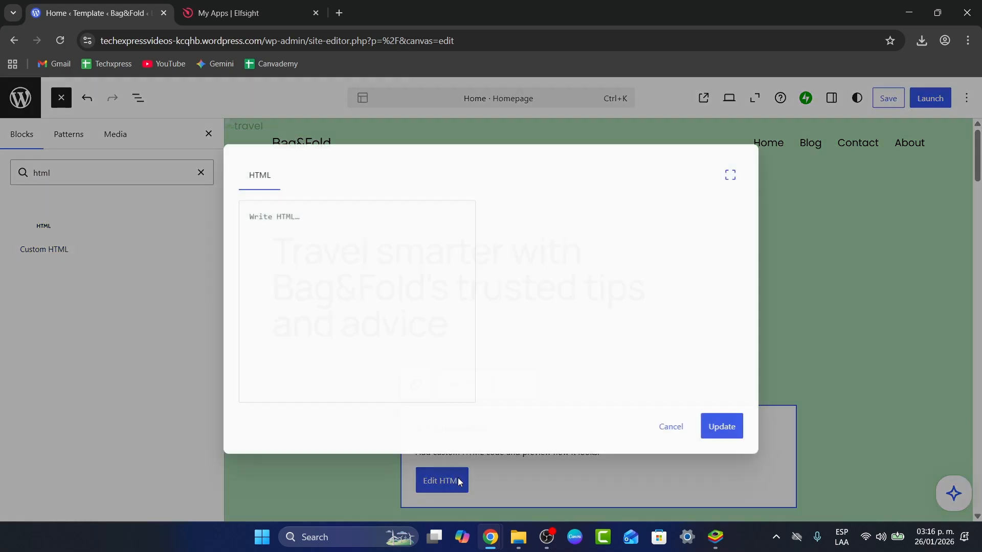
Step: Paste the copied Elfsight AI Chatbot embed code into the Custom HTML block and update it
{"action": "left_click", "coordinate": [459, 478]}
{"action": "key", "text": "ctrl+v"}
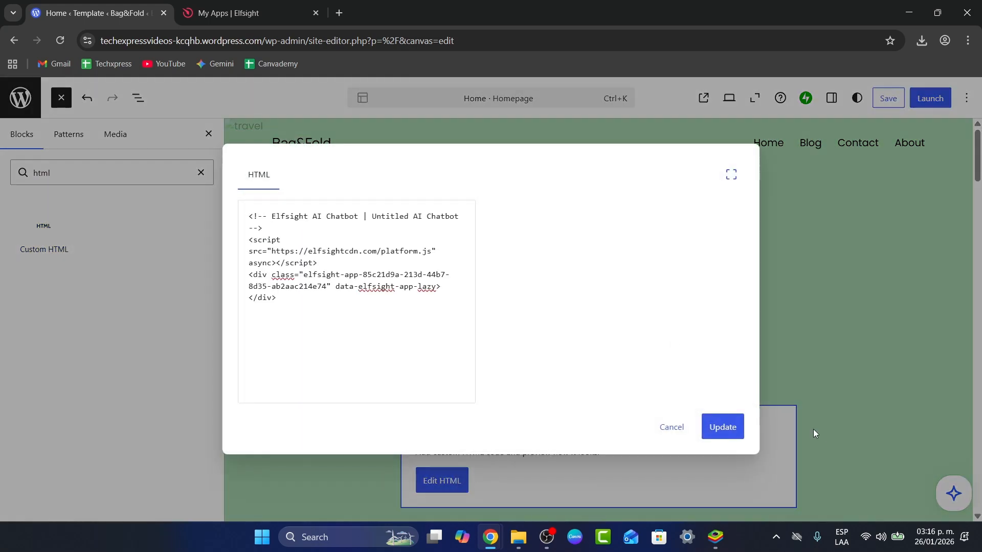
{"action": "left_click", "coordinate": [723, 428]}
Step: Reopen the Custom HTML block's code, update it unchanged, and examine the chatbot preview in the hero section
{"action": "scroll", "coordinate": [729, 389], "scroll_direction": "down", "scroll_amount": 1}
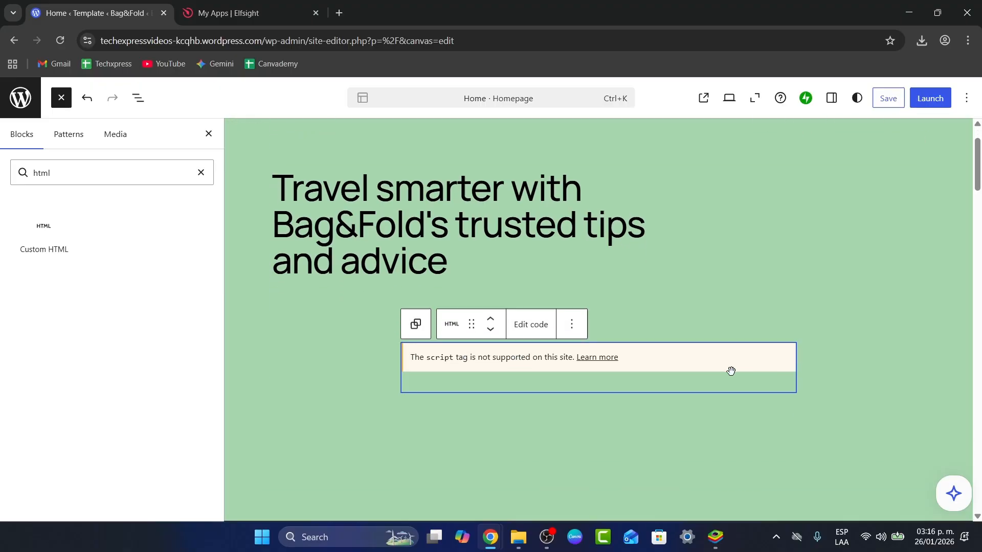
{"action": "scroll", "coordinate": [614, 353], "scroll_direction": "down", "scroll_amount": 1}
{"action": "left_click", "coordinate": [539, 265]}
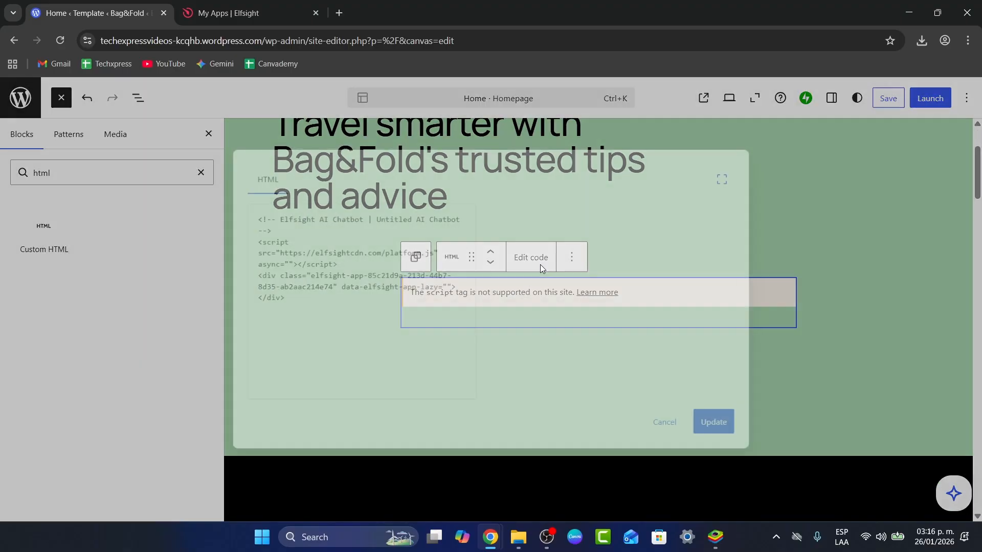
{"action": "left_click", "coordinate": [721, 423]}
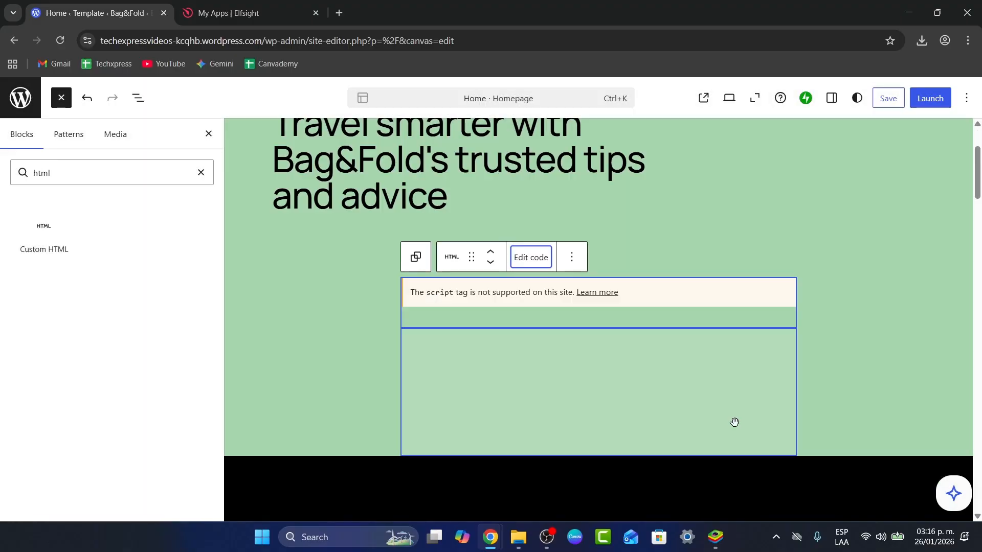
{"action": "scroll", "coordinate": [806, 373], "scroll_direction": "down", "scroll_amount": 1}
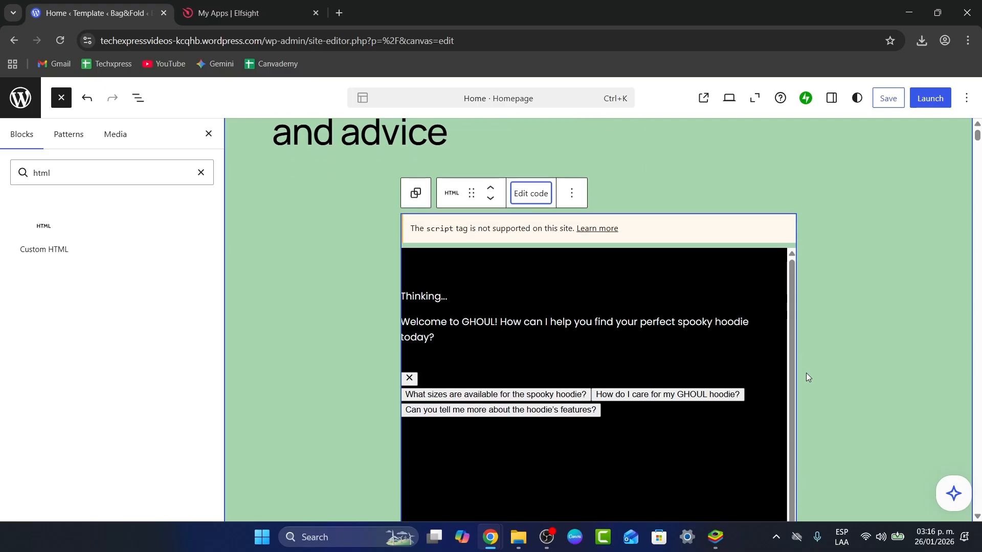
{"action": "scroll", "coordinate": [805, 377], "scroll_direction": "down", "scroll_amount": 1}
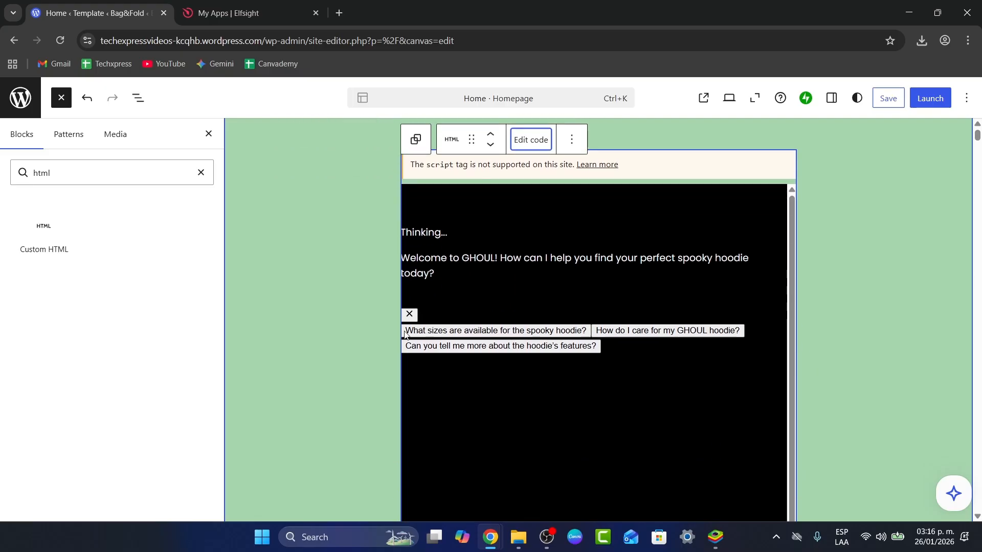
Step: Try to move the Custom HTML block containing the chatbot within the hero section
{"action": "left_click", "coordinate": [857, 193]}
{"action": "left_click_drag", "start_coordinate": [655, 175], "coordinate": [621, 188]}
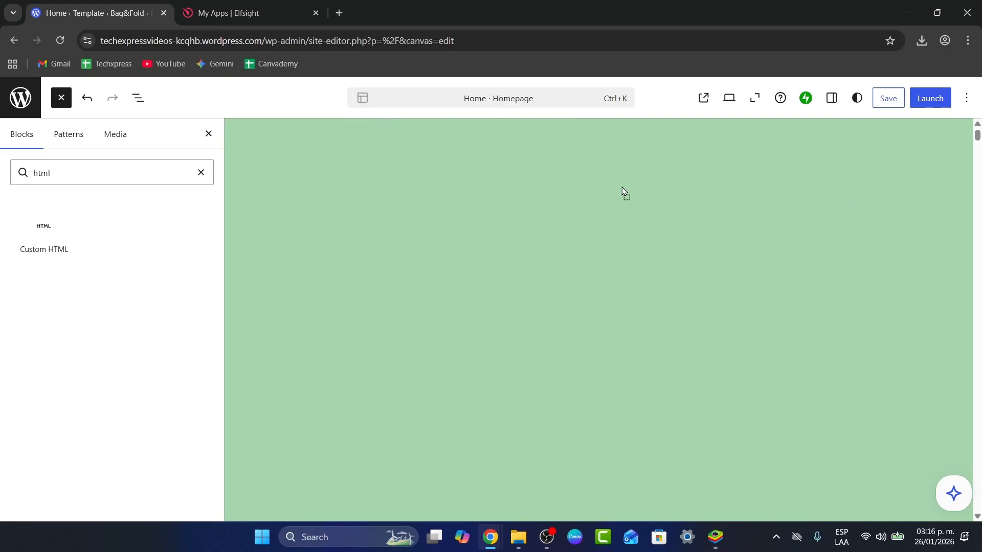
{"action": "left_click_drag", "start_coordinate": [493, 272], "coordinate": [727, 256]}
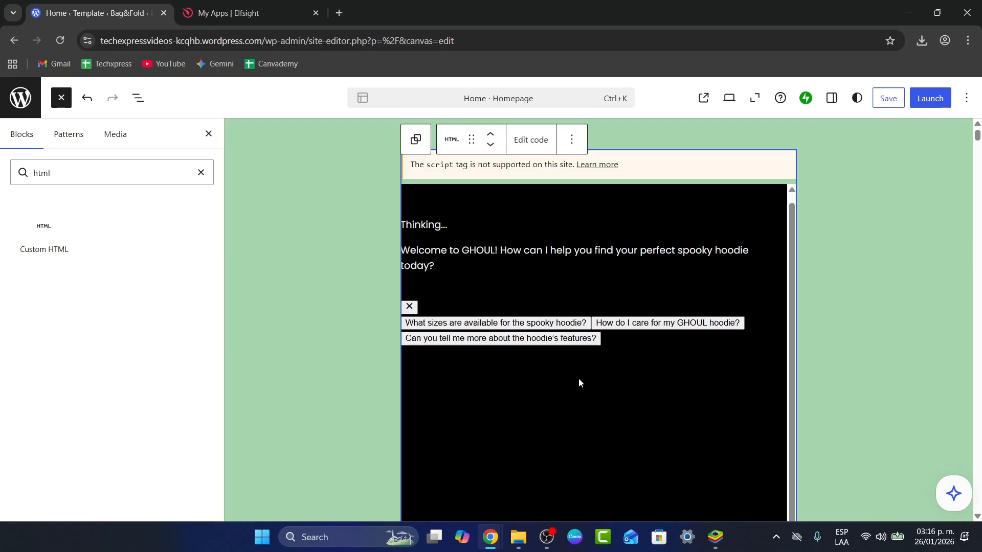
Step: Close the chatbot's embed code dialog in Elfsight and return to the WordPress site editor
{"action": "left_click", "coordinate": [239, 7]}
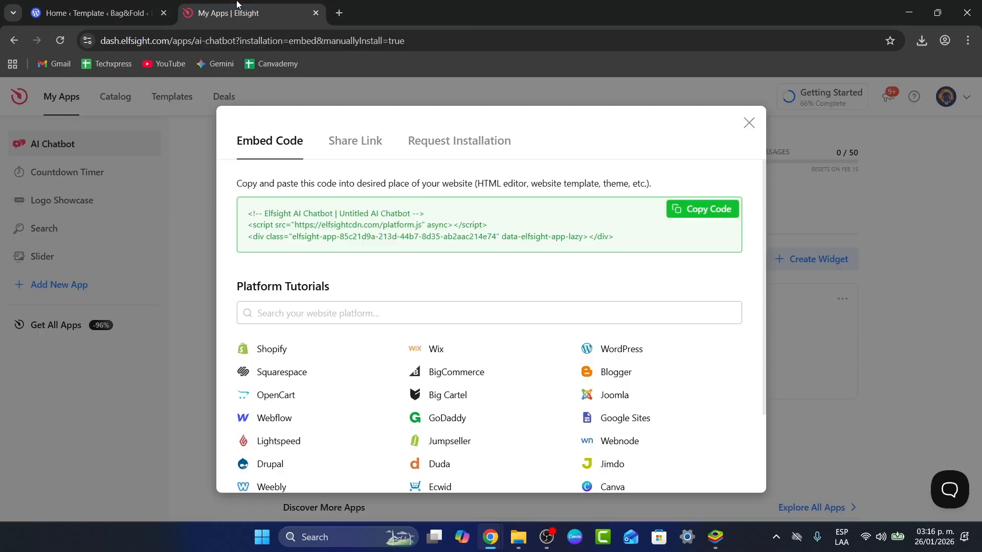
{"action": "left_click", "coordinate": [748, 125]}
{"action": "left_click", "coordinate": [95, 12]}
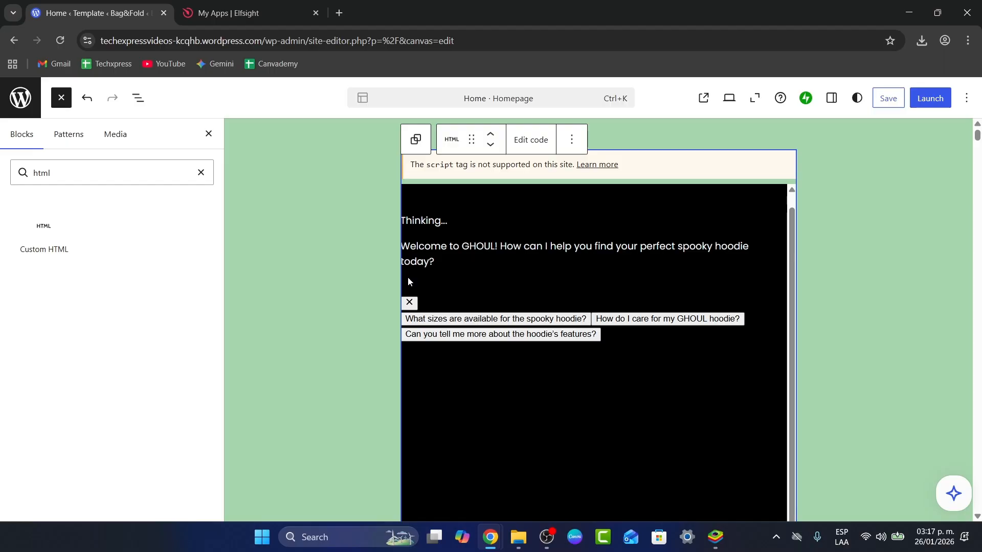
Step: Leave the site editor without saving the changes and look through the WordPress.com sites overview
{"action": "left_click", "coordinate": [31, 101]}
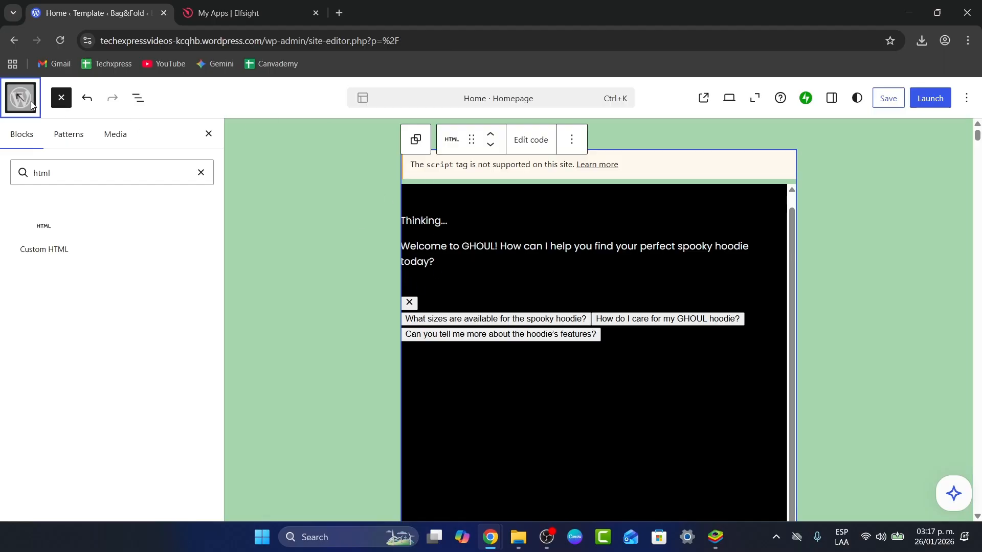
{"action": "left_click", "coordinate": [29, 102]}
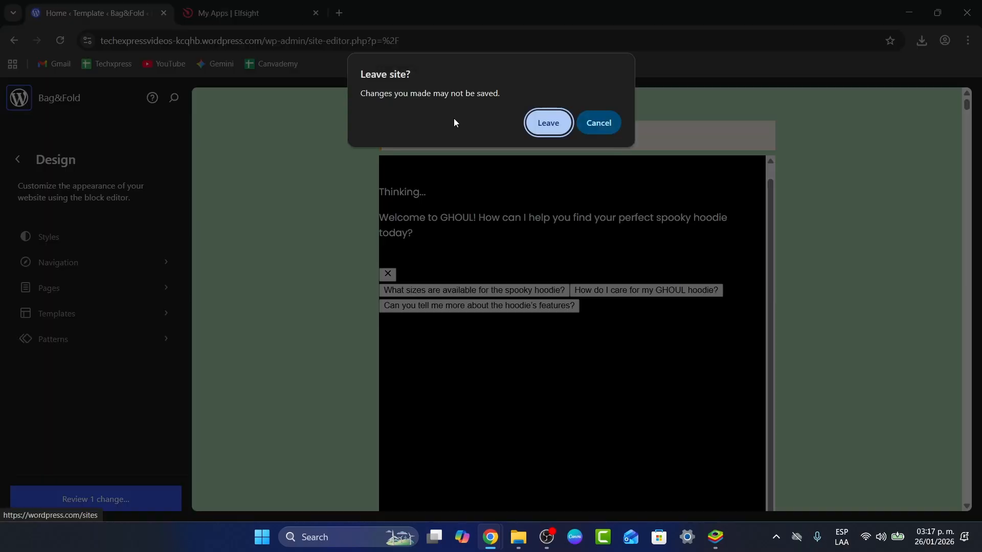
{"action": "left_click", "coordinate": [548, 122]}
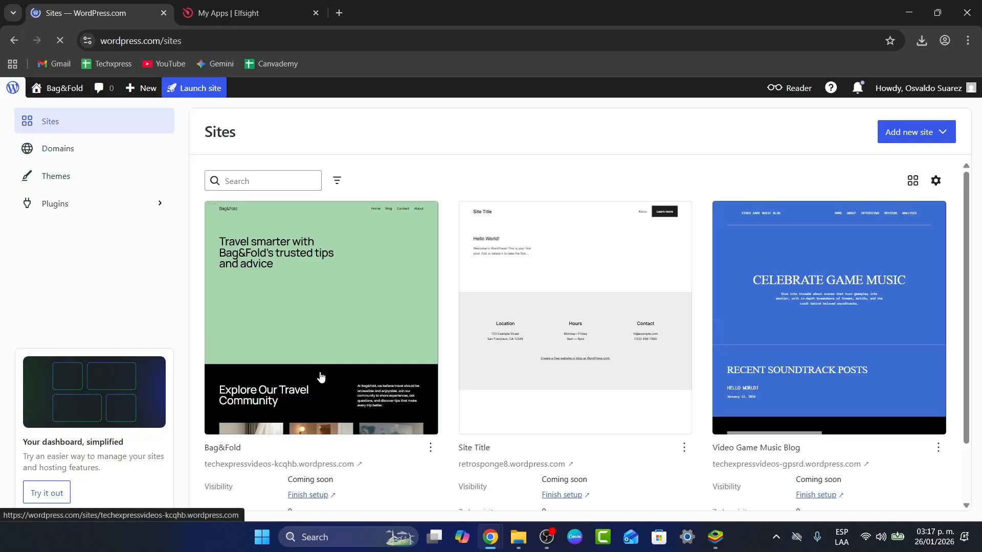
{"action": "scroll", "coordinate": [410, 375], "scroll_direction": "down", "scroll_amount": 1}
{"action": "scroll", "coordinate": [394, 404], "scroll_direction": "down", "scroll_amount": 1}
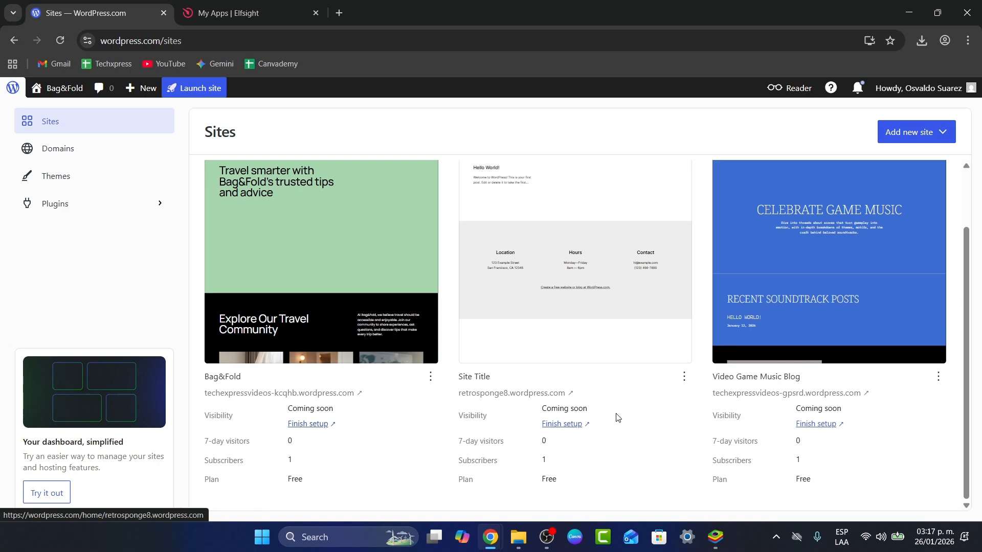
Step: Open WP Admin for the Bag&Fold site and dismiss the offer to upgrade to a paid plan
{"action": "left_click", "coordinate": [430, 377]}
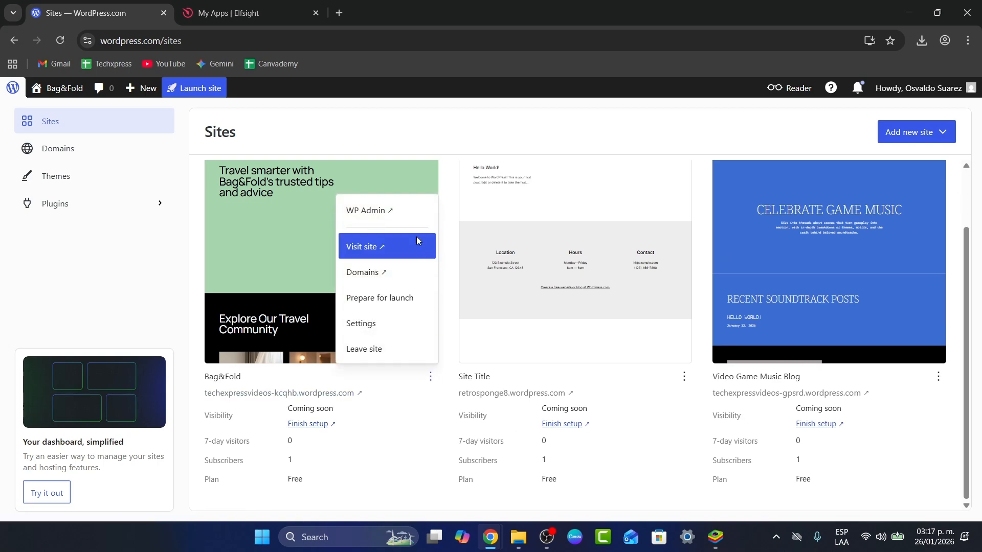
{"action": "left_click", "coordinate": [396, 214]}
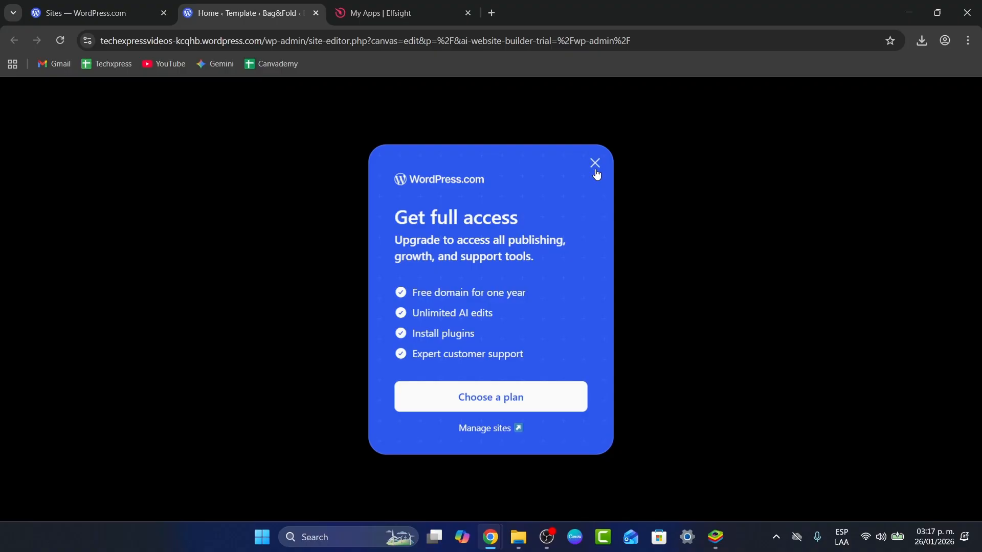
{"action": "left_click", "coordinate": [595, 163]}
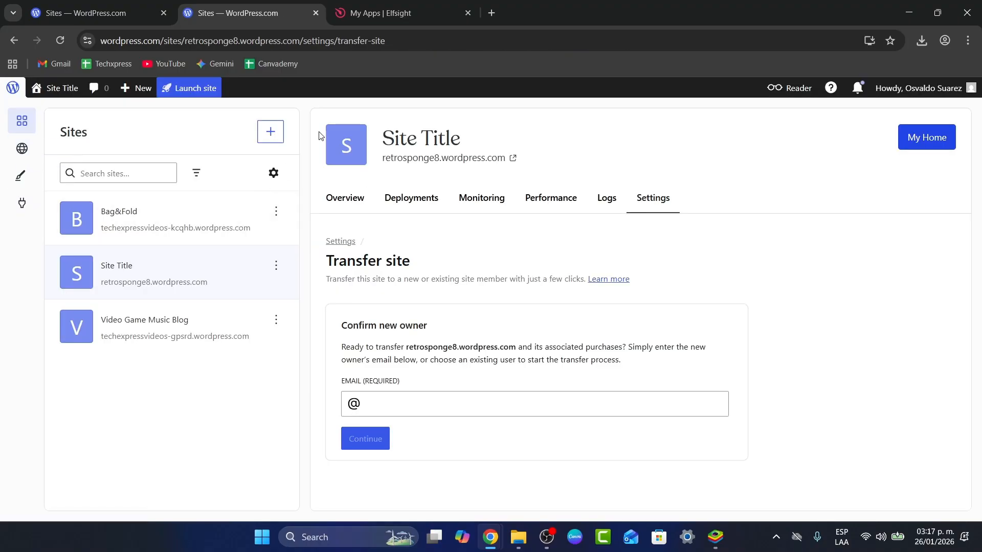
Step: Check the AI Chatbot widget page in Elfsight, and return to the WordPress.com sites list
{"action": "left_click", "coordinate": [409, 6]}
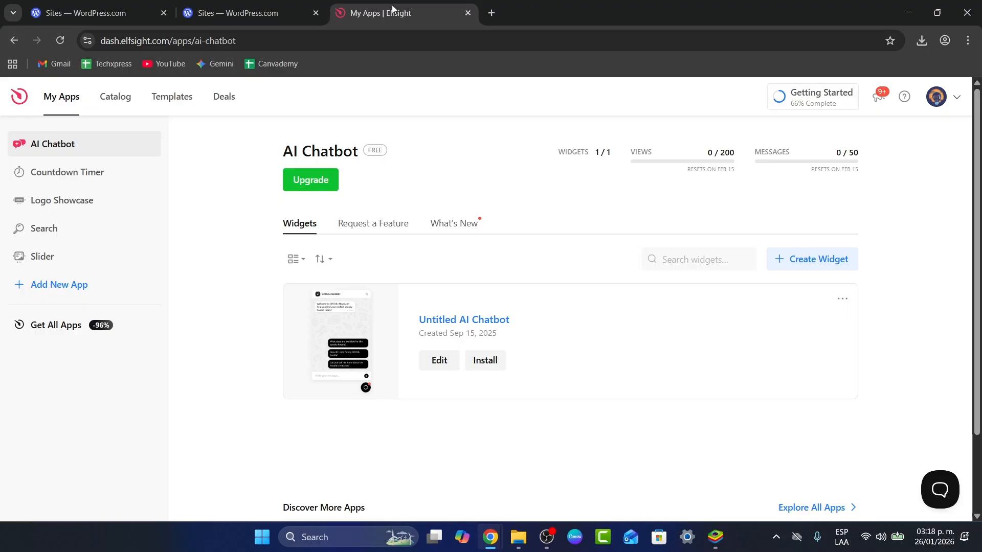
{"action": "left_click", "coordinate": [249, 11]}
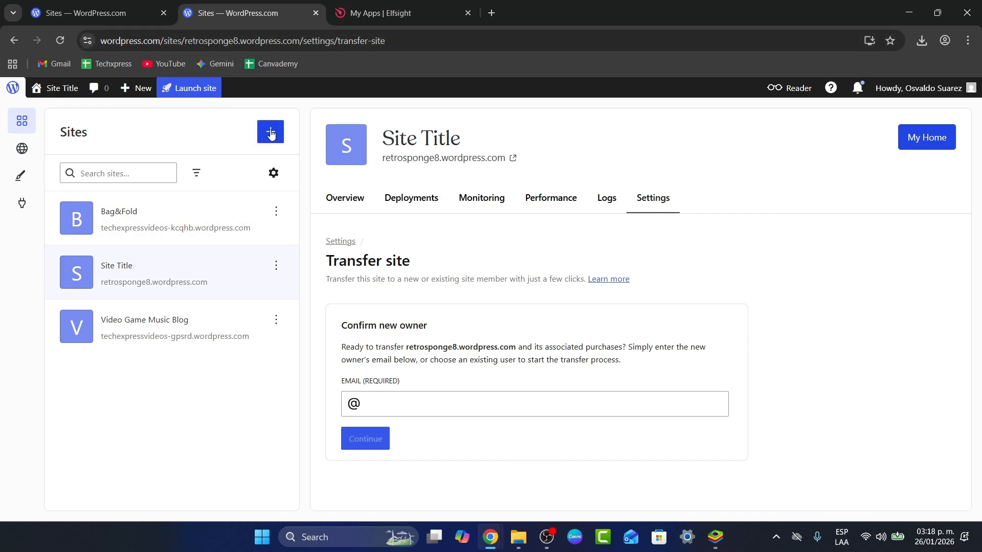
{"action": "mouse_move", "coordinate": [946, 97]}
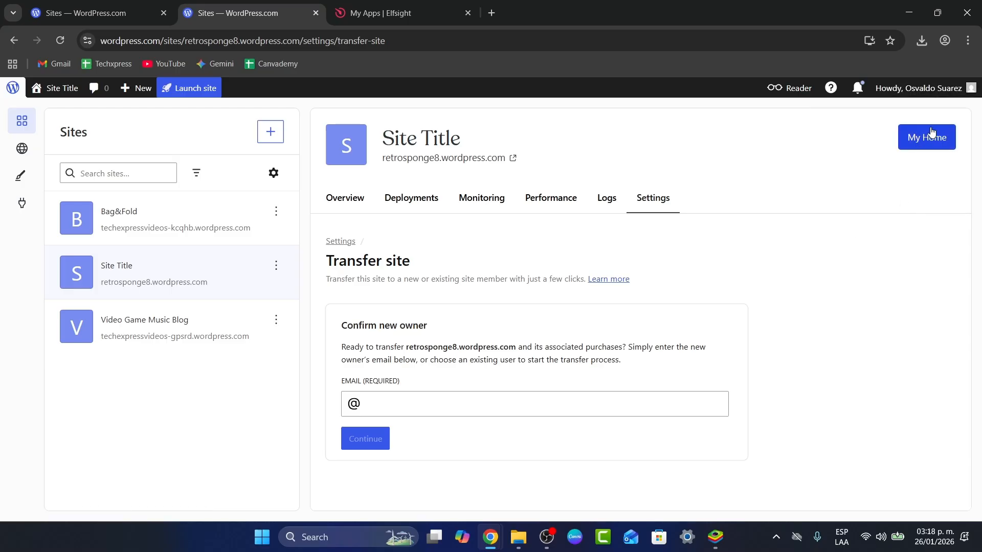
Step: Open the Bag&Fold site's overview and start launching the site
{"action": "left_click", "coordinate": [115, 4]}
{"action": "left_click", "coordinate": [353, 322]}
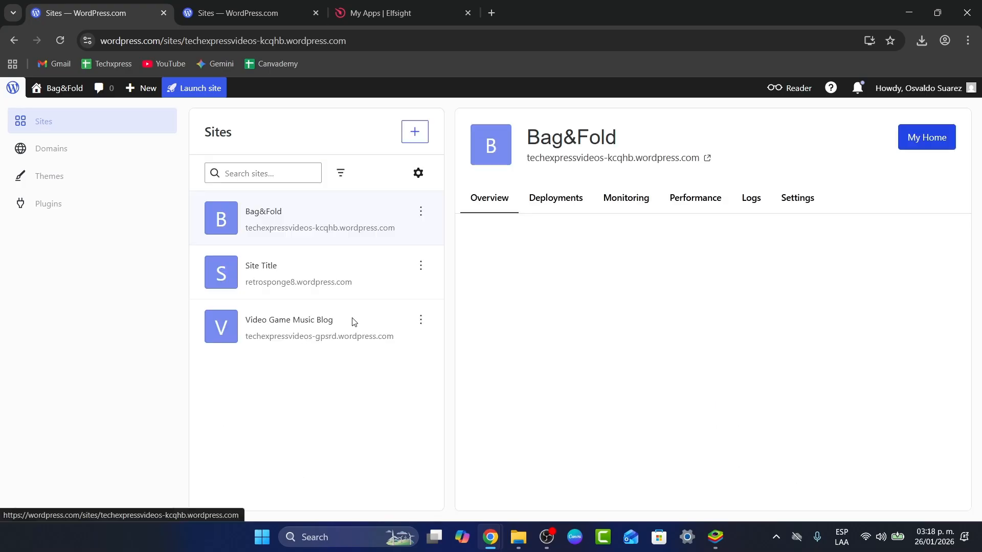
{"action": "left_click", "coordinate": [196, 88]}
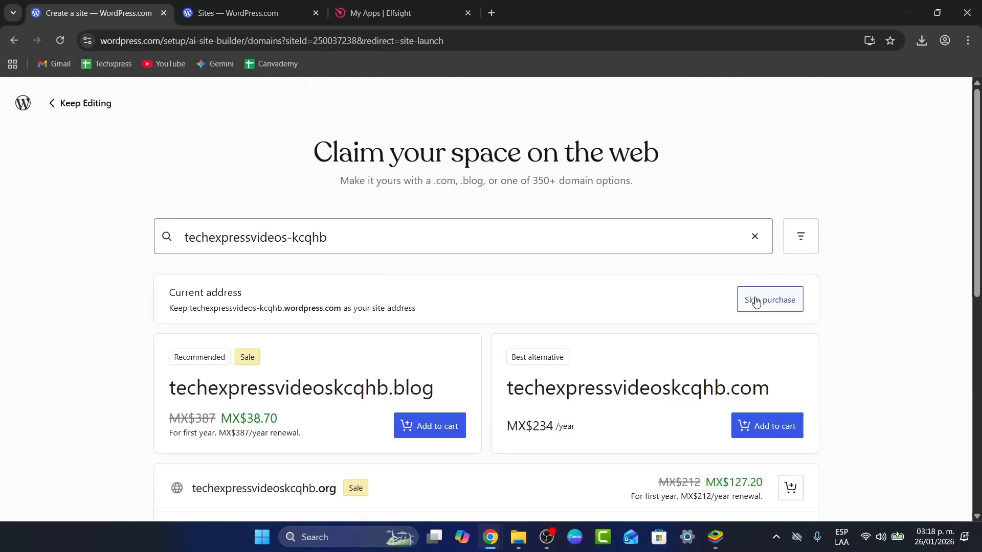
Step: Skip the domain purchase and examine the features of the Personal, Premium and Business plans
{"action": "left_click", "coordinate": [780, 307]}
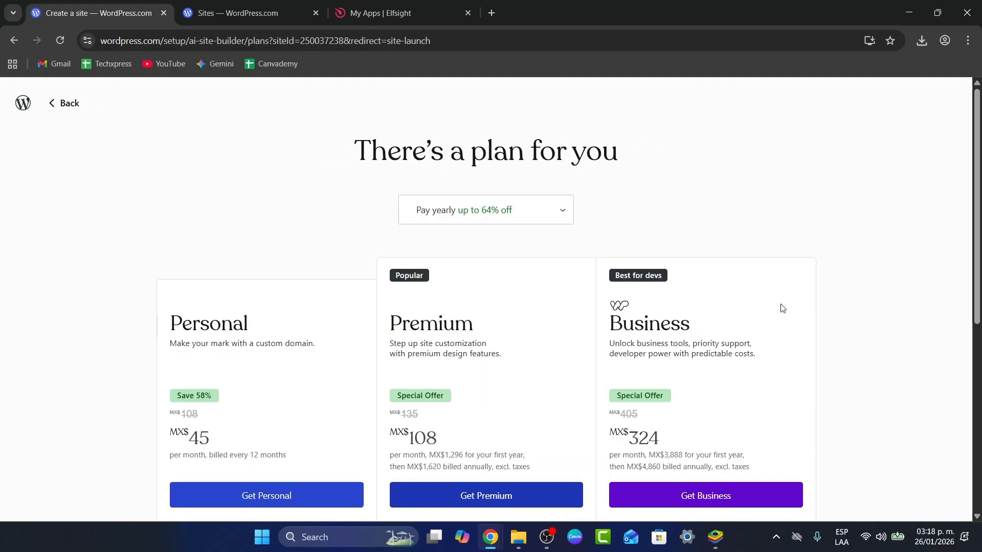
{"action": "scroll", "coordinate": [806, 183], "scroll_direction": "down", "scroll_amount": 7}
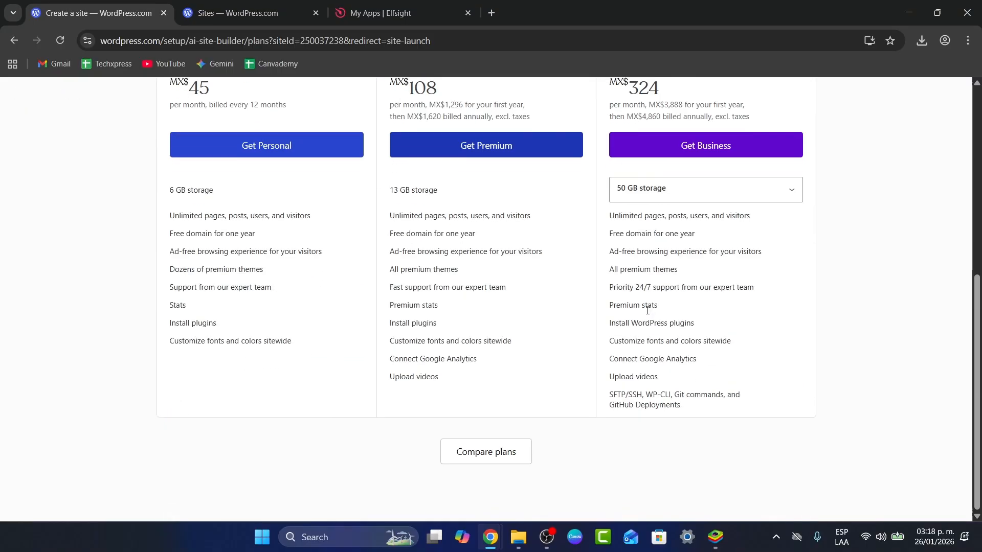
{"action": "scroll", "coordinate": [634, 419], "scroll_direction": "up", "scroll_amount": 5}
{"action": "scroll", "coordinate": [634, 419], "scroll_direction": "up", "scroll_amount": 2}
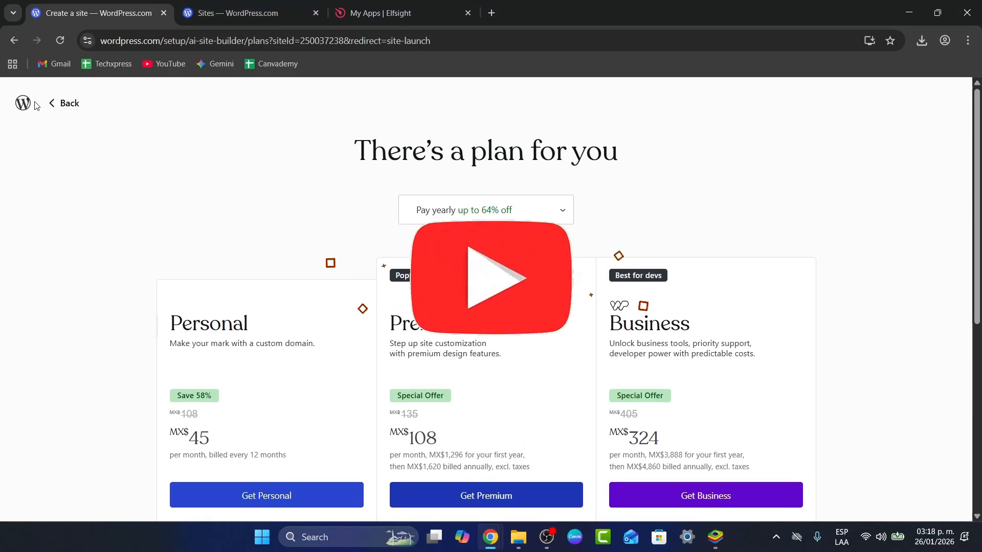
Step: Leave the launch setup without choosing a plan and open the Bag&Fold site's settings
{"action": "left_click", "coordinate": [70, 105]}
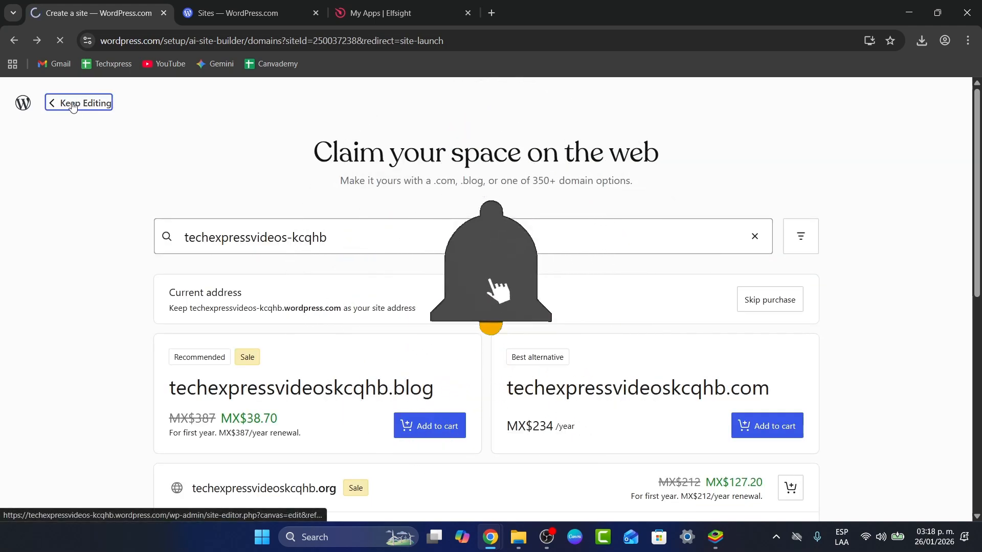
{"action": "left_click", "coordinate": [78, 104]}
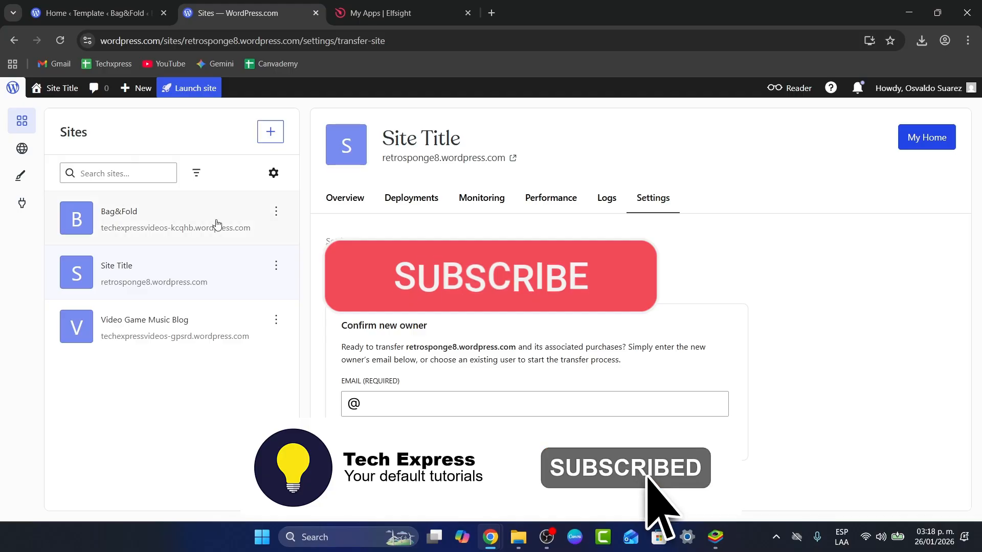
{"action": "left_click", "coordinate": [195, 223]}
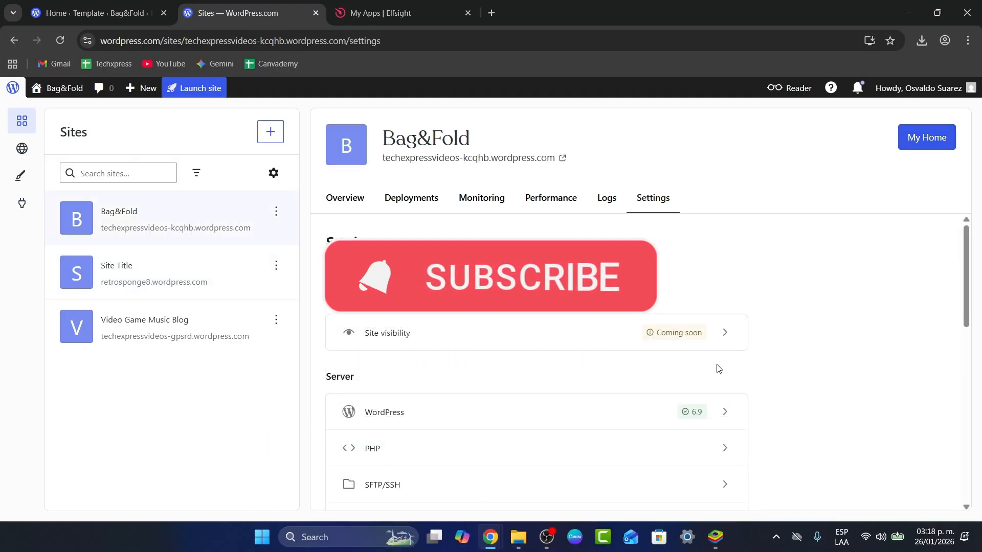